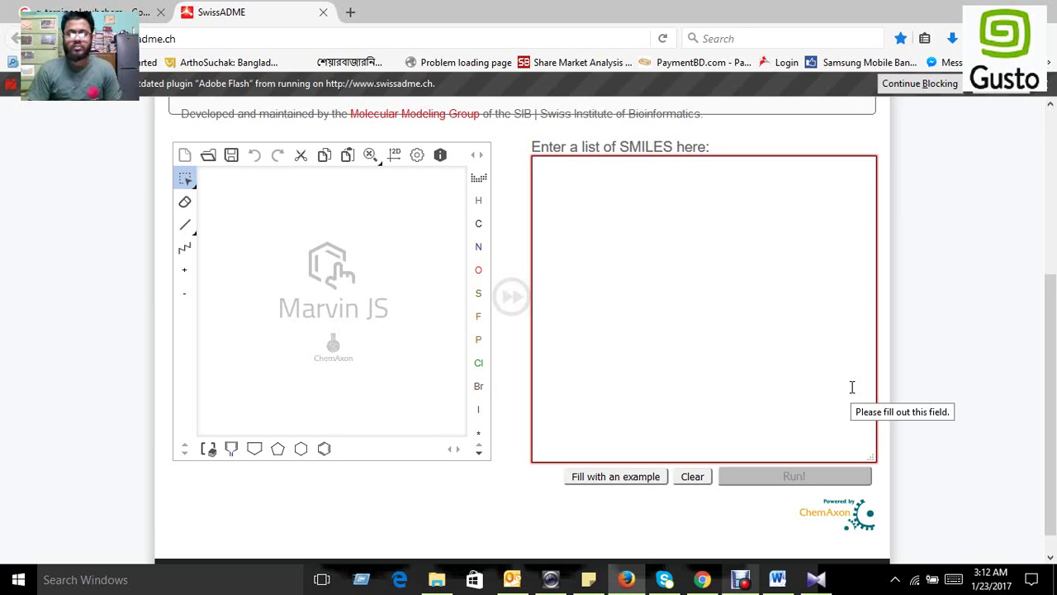
Copy the name α-terpineol from the Word LIPINSKY table, then minimize Word
left_click(852, 387)
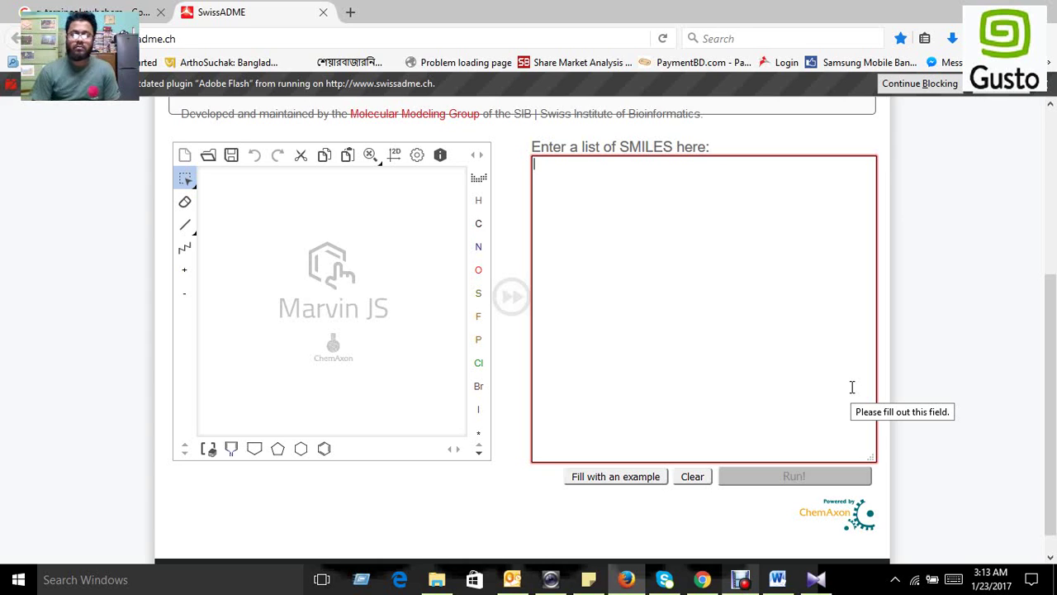
left_click(778, 580)
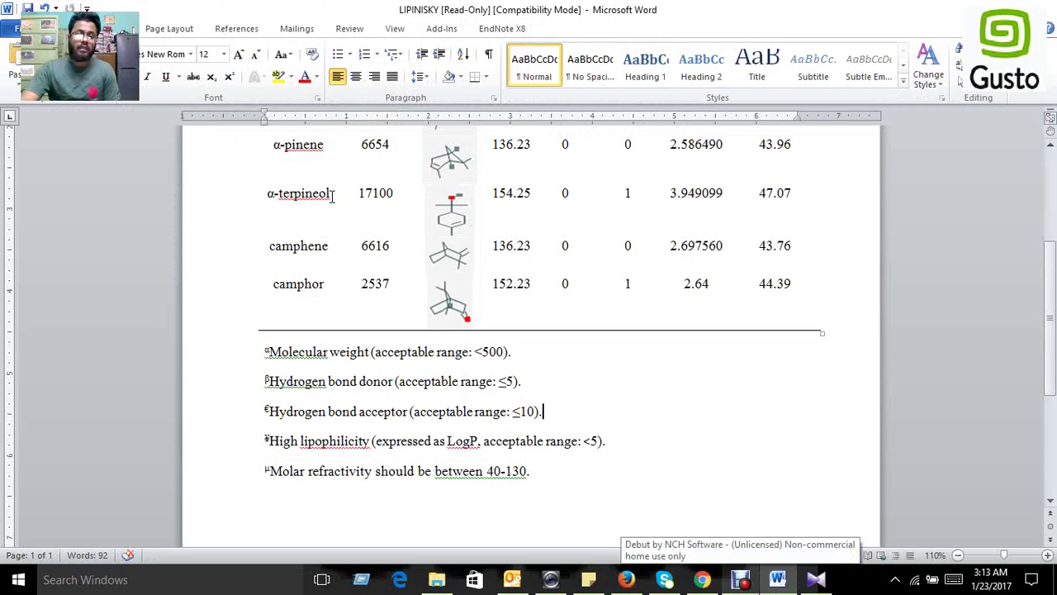
left_click_drag(333, 194, 265, 193)
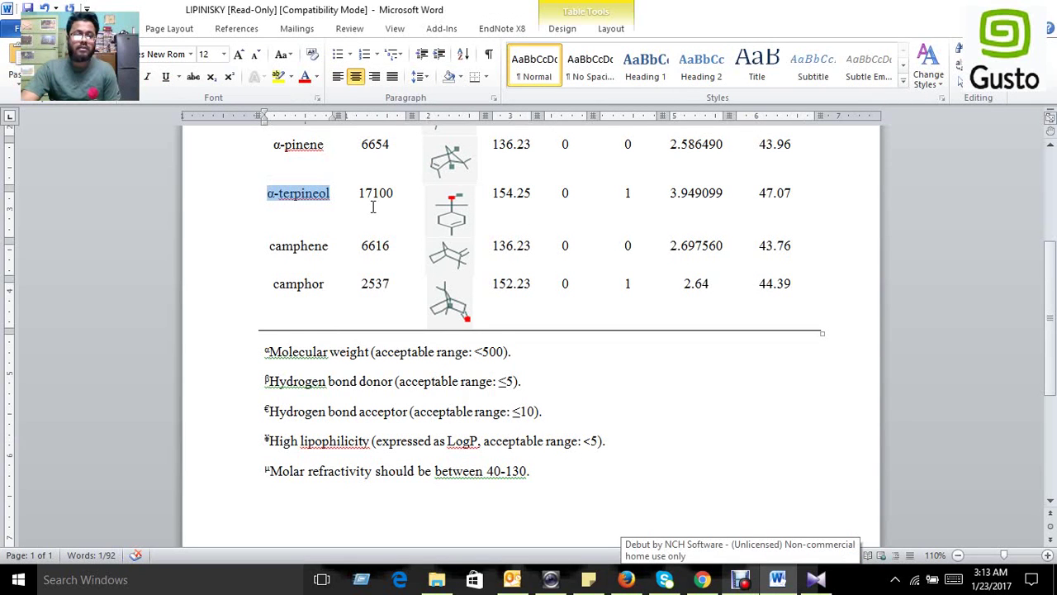
right_click(312, 204)
left_click(362, 223)
left_click(975, 10)
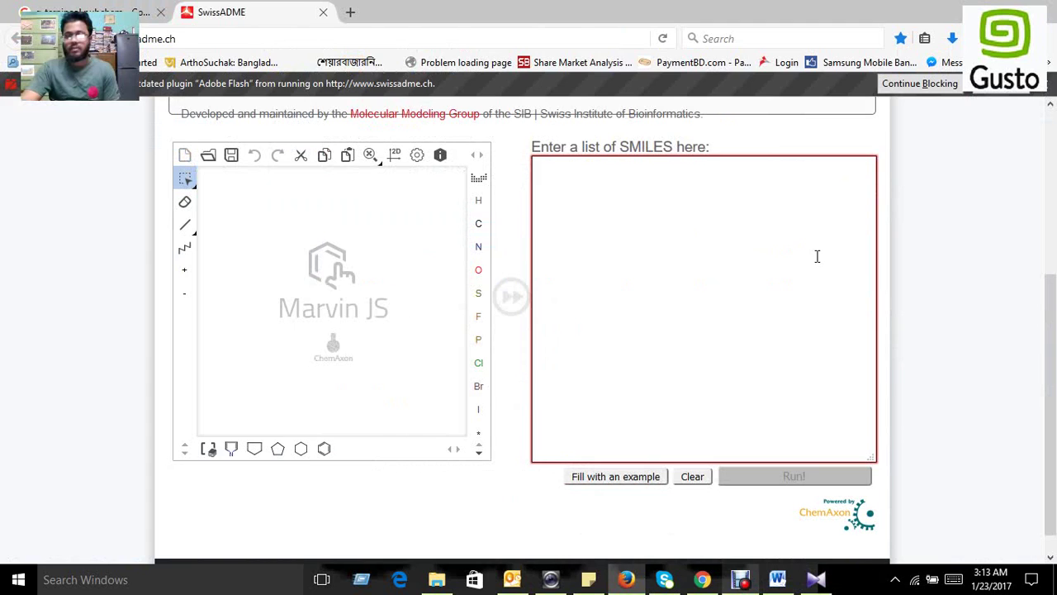
Rerun the terpineol PubChem Google search so the alpha-TERPINEOL PubChem entry is first
left_click(124, 10)
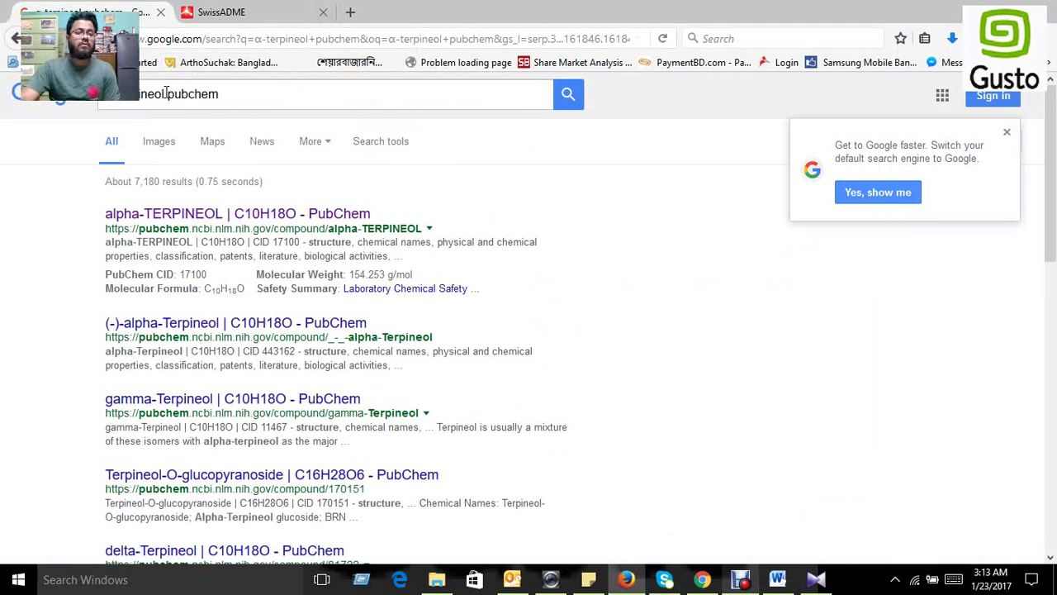
left_click(171, 94)
double_click(157, 94)
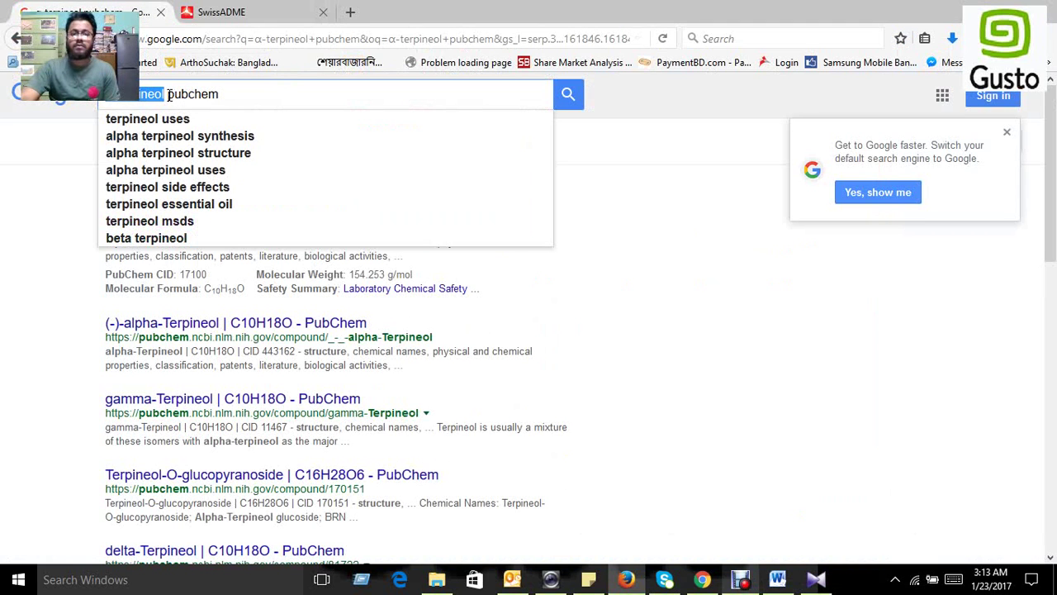
left_click_drag(168, 94, 224, 95)
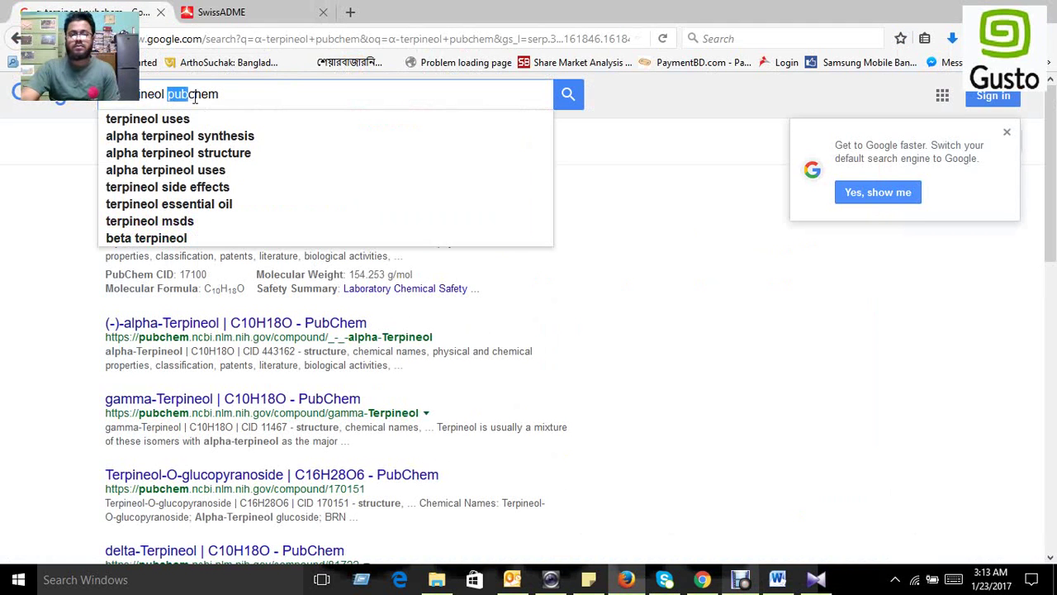
left_click(566, 107)
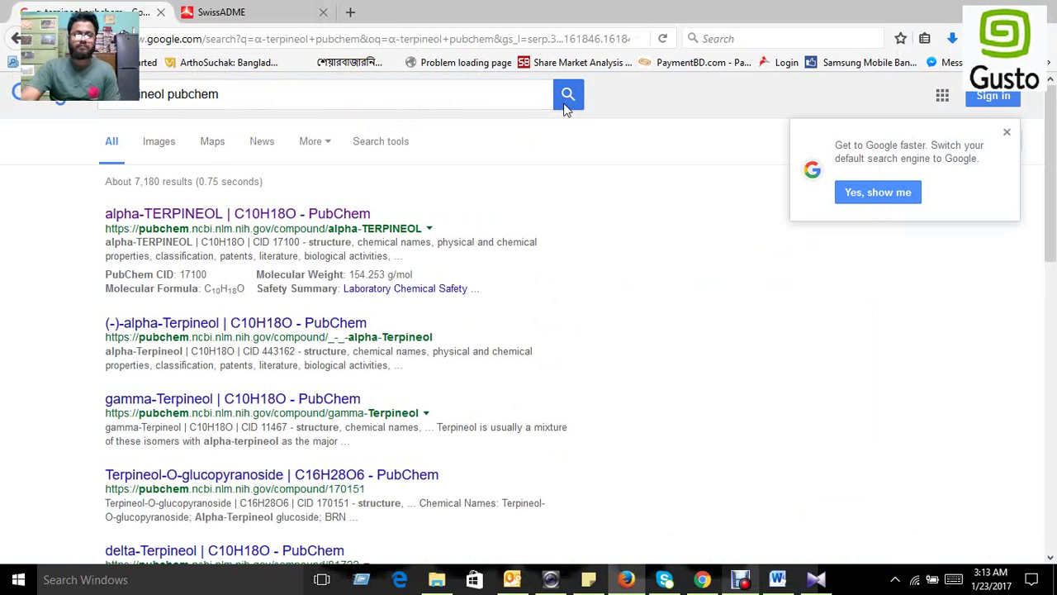
left_click(567, 106)
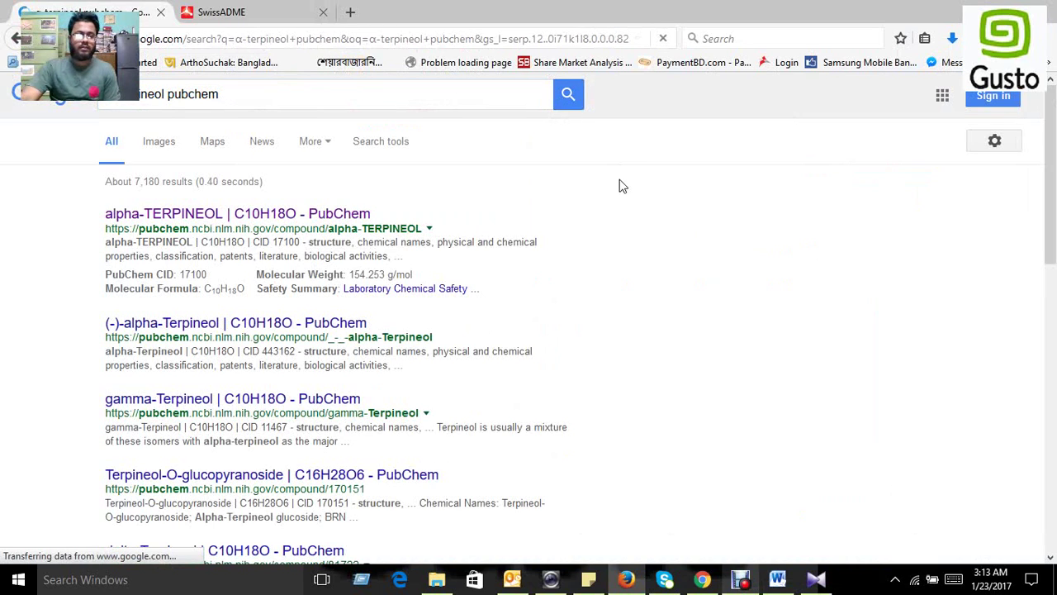
Open the alpha-TERPINEOL PubChem compound page and scroll down its contents
left_click(204, 217)
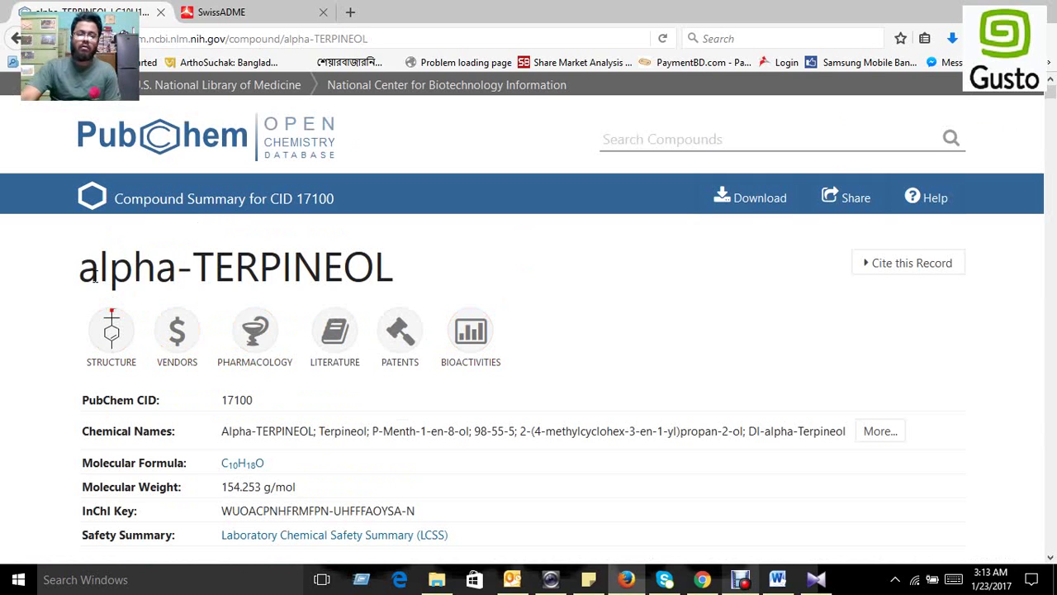
left_click_drag(84, 270, 379, 252)
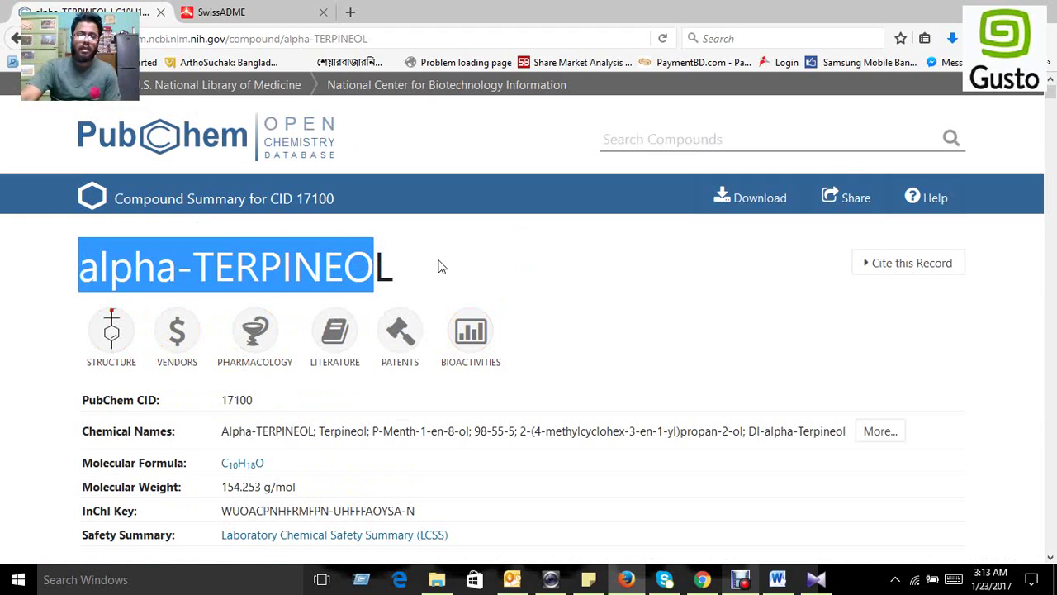
left_click(567, 306)
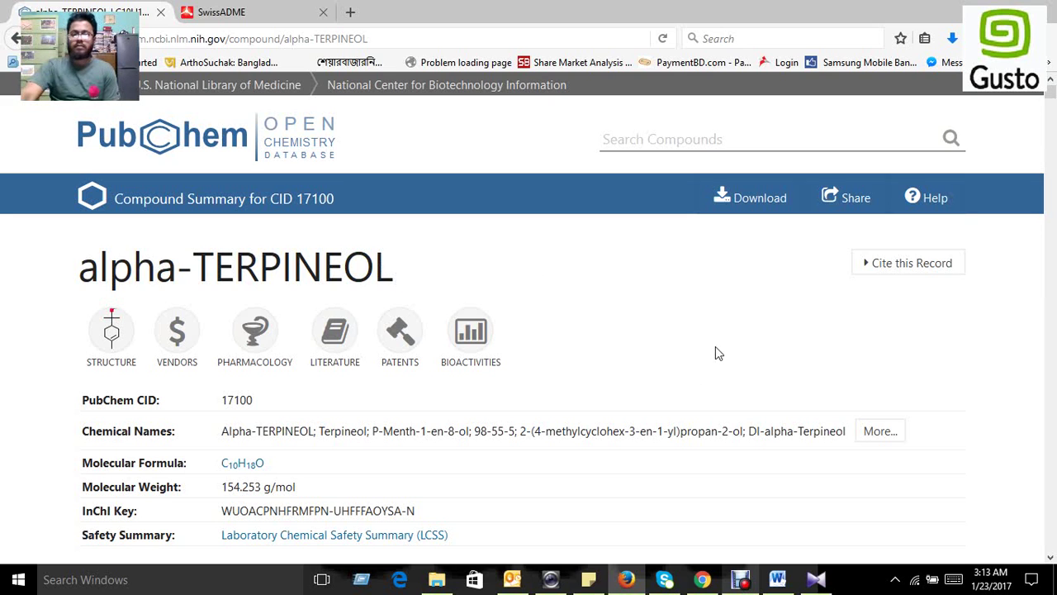
scroll(715, 351, "down", 2)
scroll(716, 352, "down", 4)
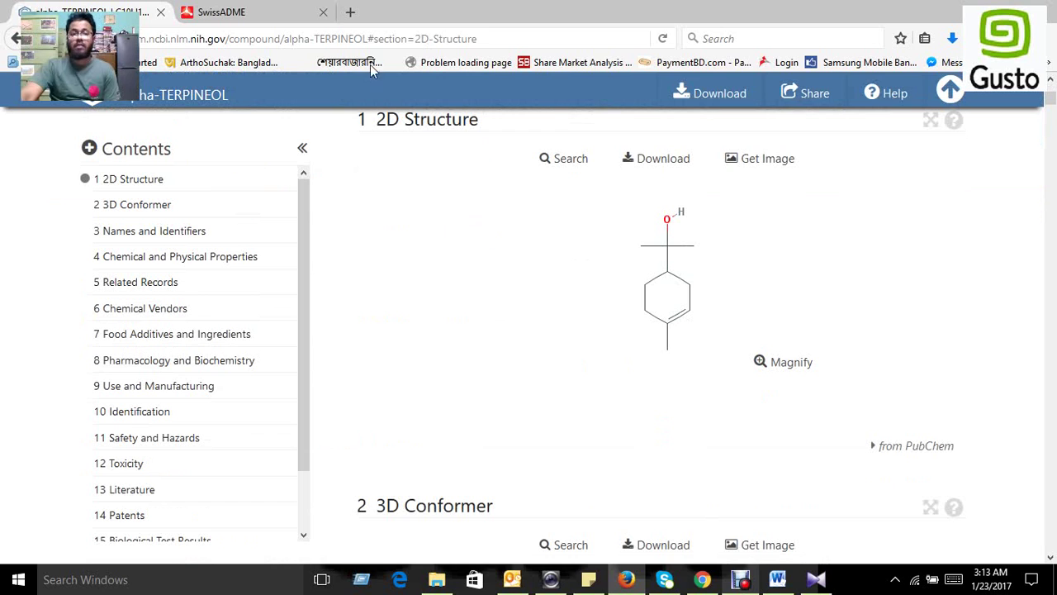
Copy the canonical SMILES CC1=CCC(CC1)C(C)(C)O from section 3.1.4
left_click(264, 6)
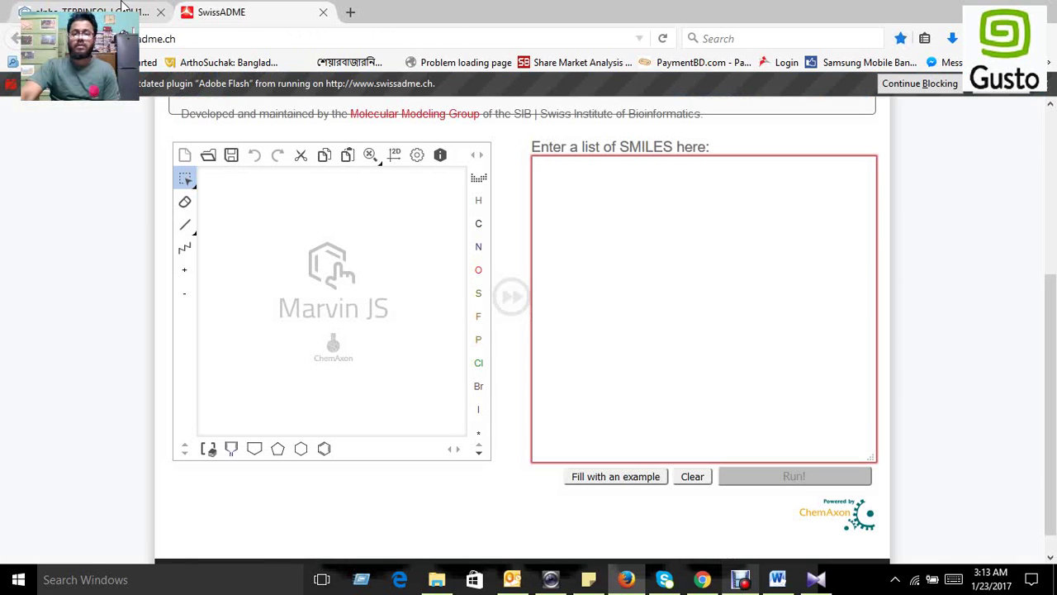
key("ctrl+Tab")
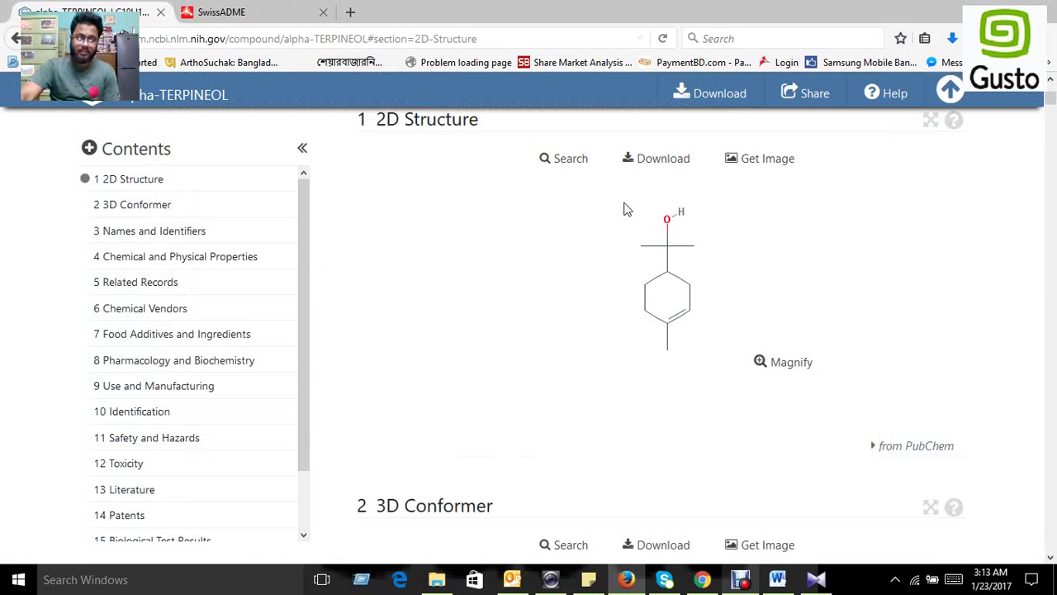
scroll(636, 248, "down", 3)
scroll(658, 293, "down", 3)
scroll(658, 295, "down", 3)
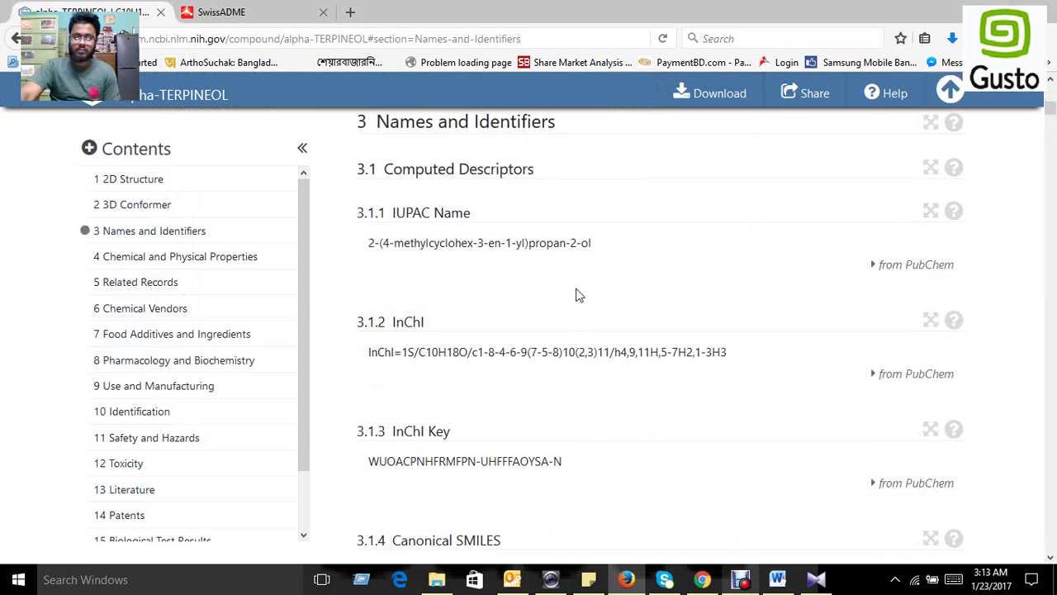
scroll(567, 399, "down", 3)
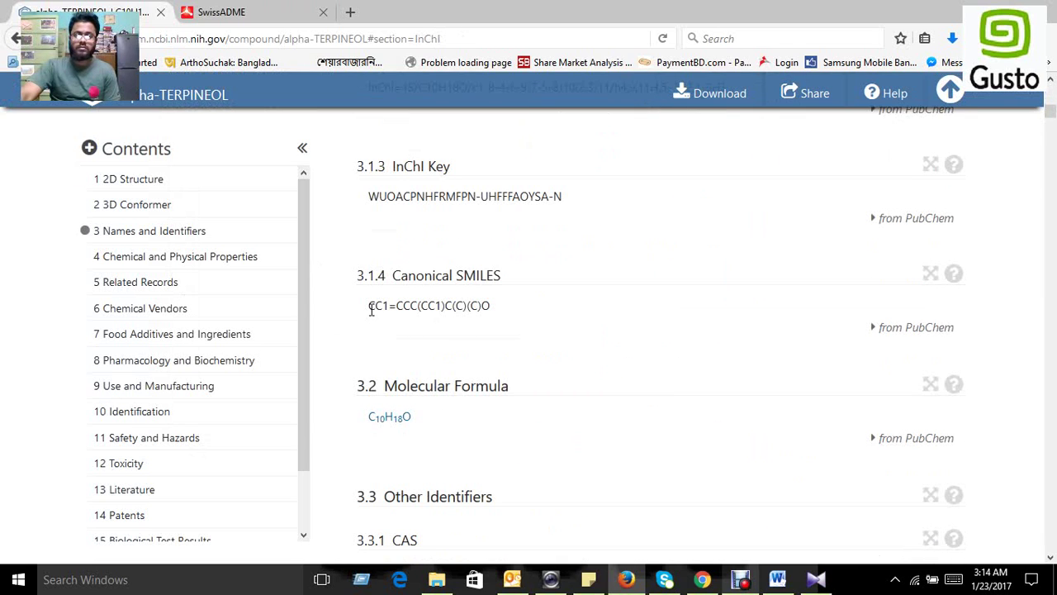
left_click_drag(369, 305, 491, 310)
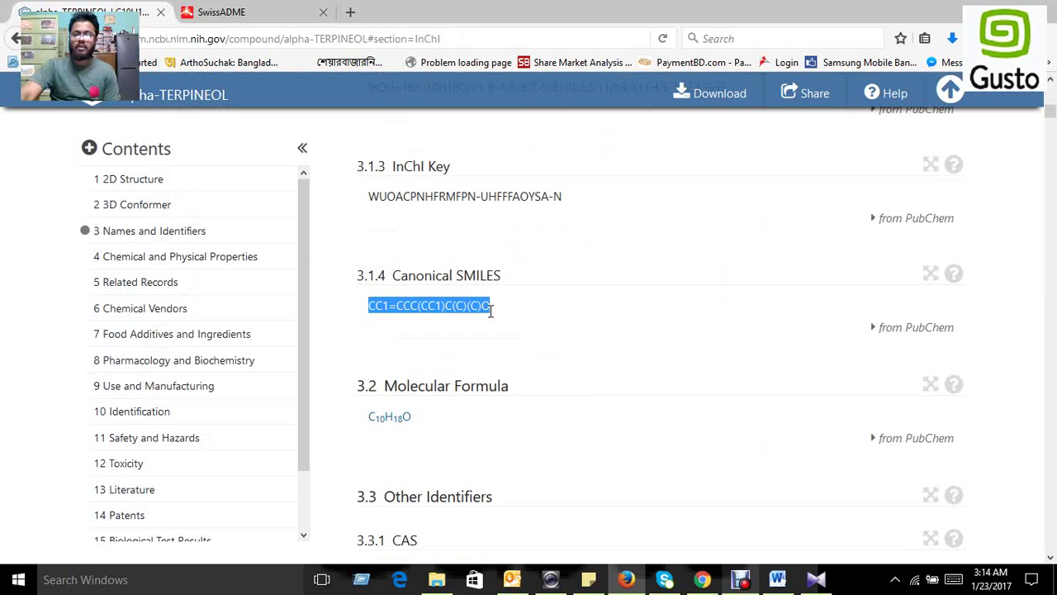
right_click(477, 307)
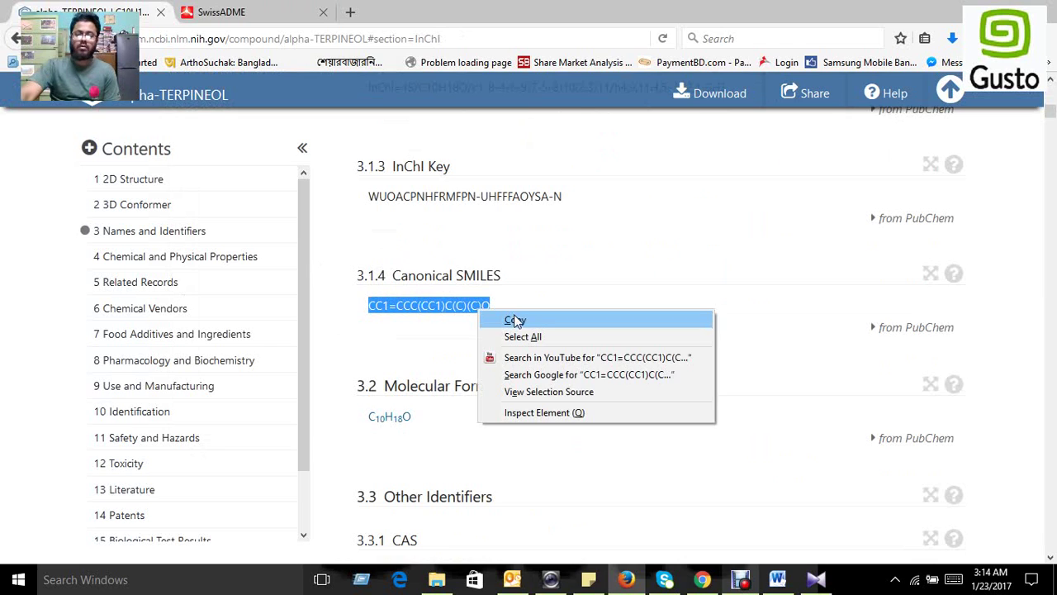
left_click(516, 320)
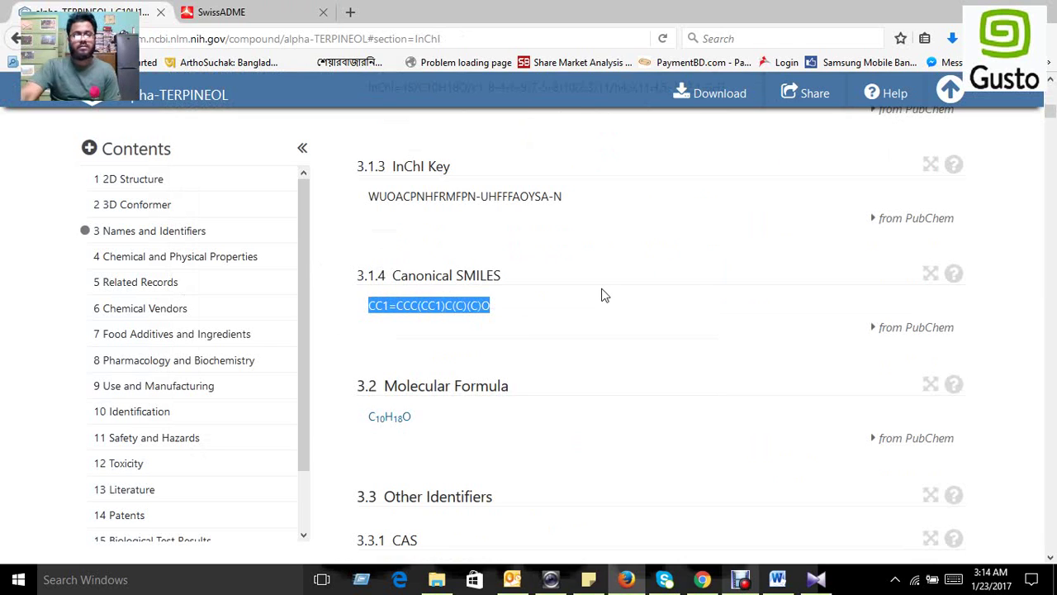
Paste CC1=CCC(CC1)C(C)(C)O into SwissADME's SMILES list and run the prediction
key("ctrl+Tab")
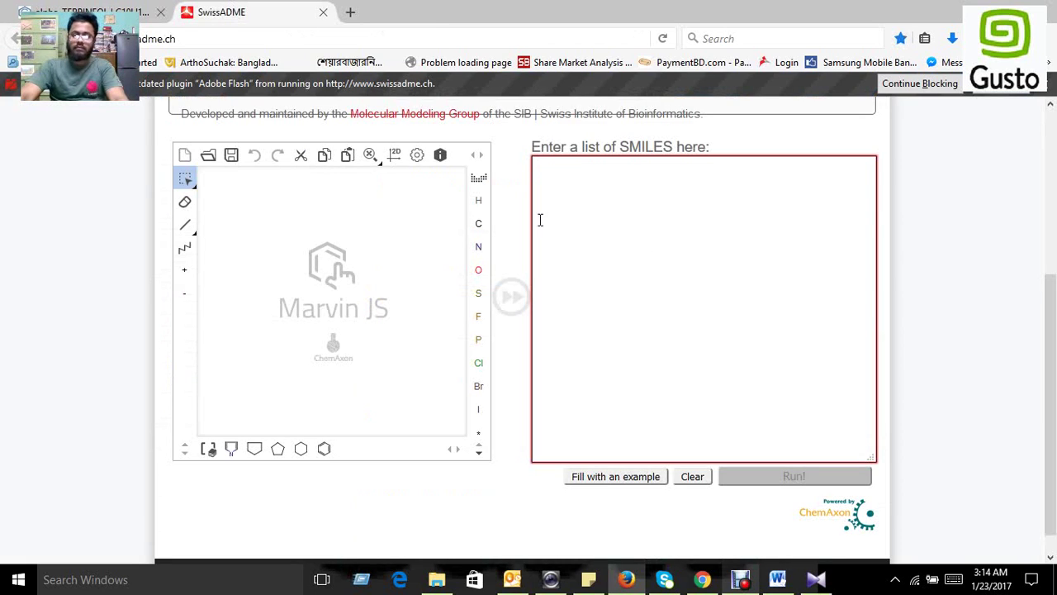
key("ctrl+v")
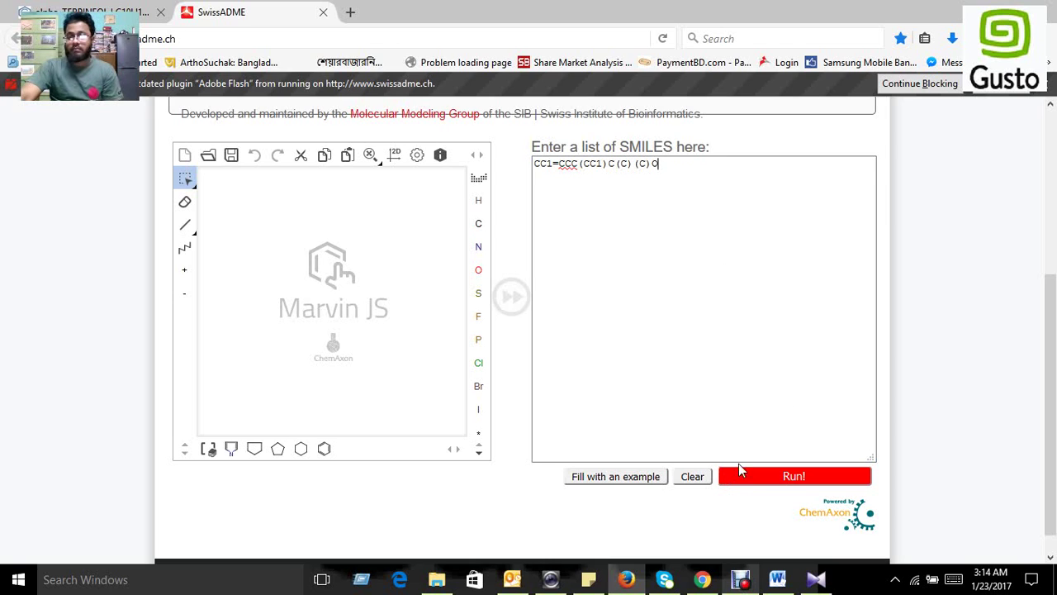
left_click(739, 471)
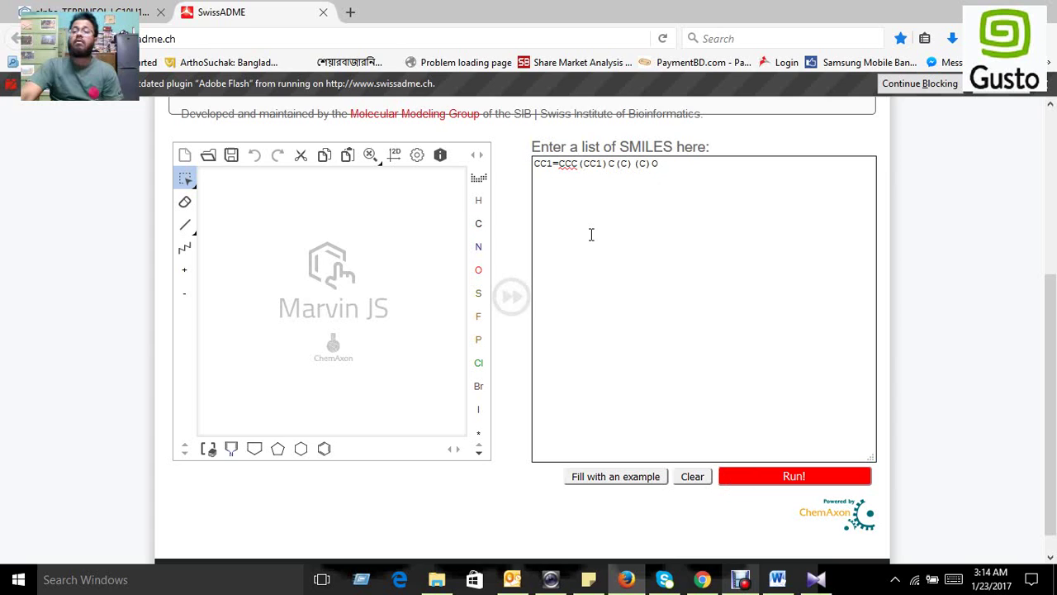
left_click(659, 165)
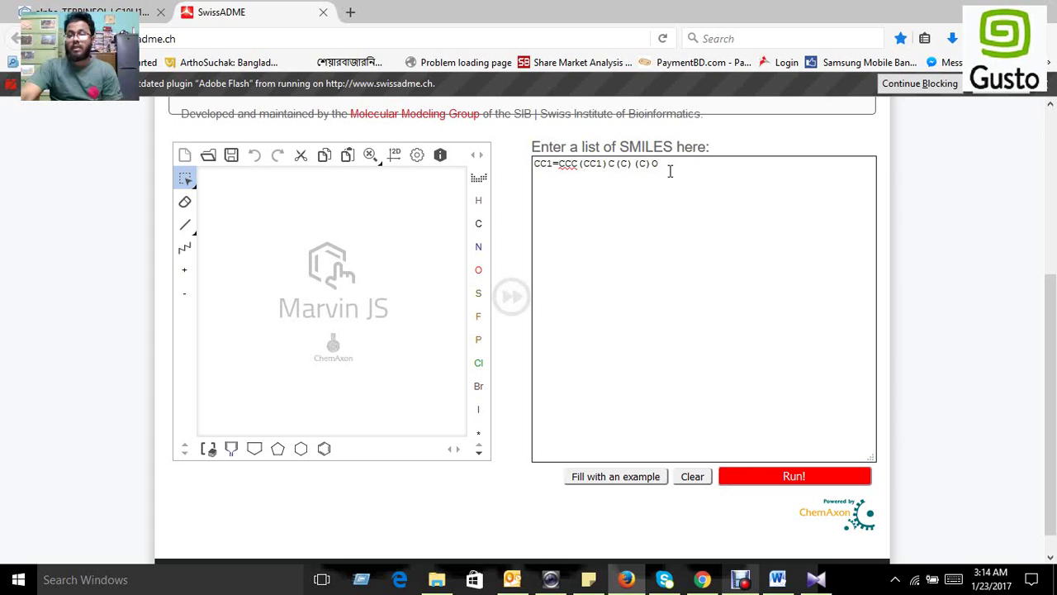
left_click(779, 483)
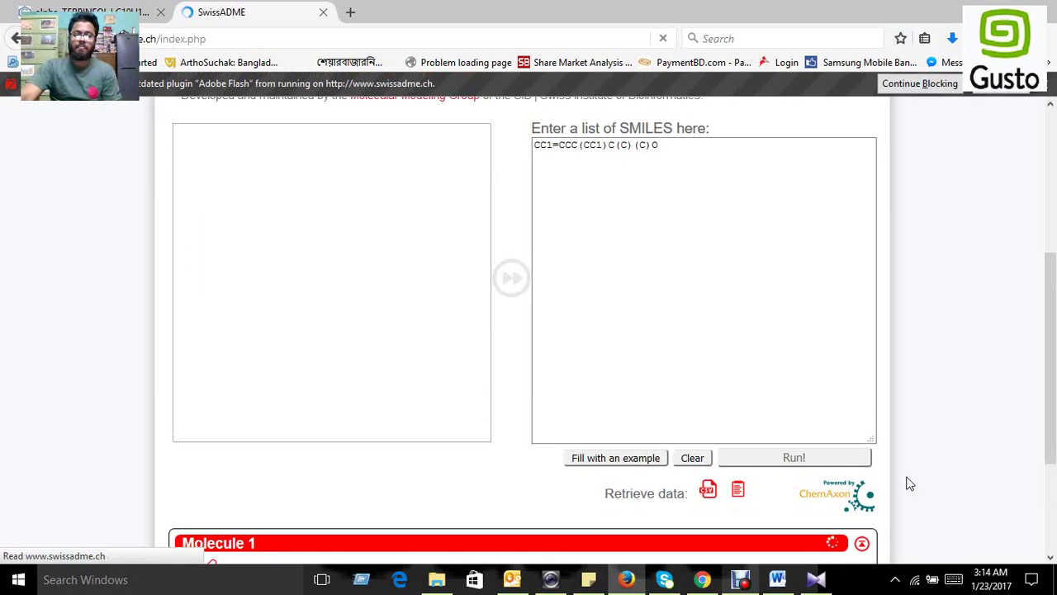
Scroll through Molecule 1's results: C10H18O, 154.25 g/mol, consensus Log P 2.58, high GI absorption
scroll(951, 422, "down", 4)
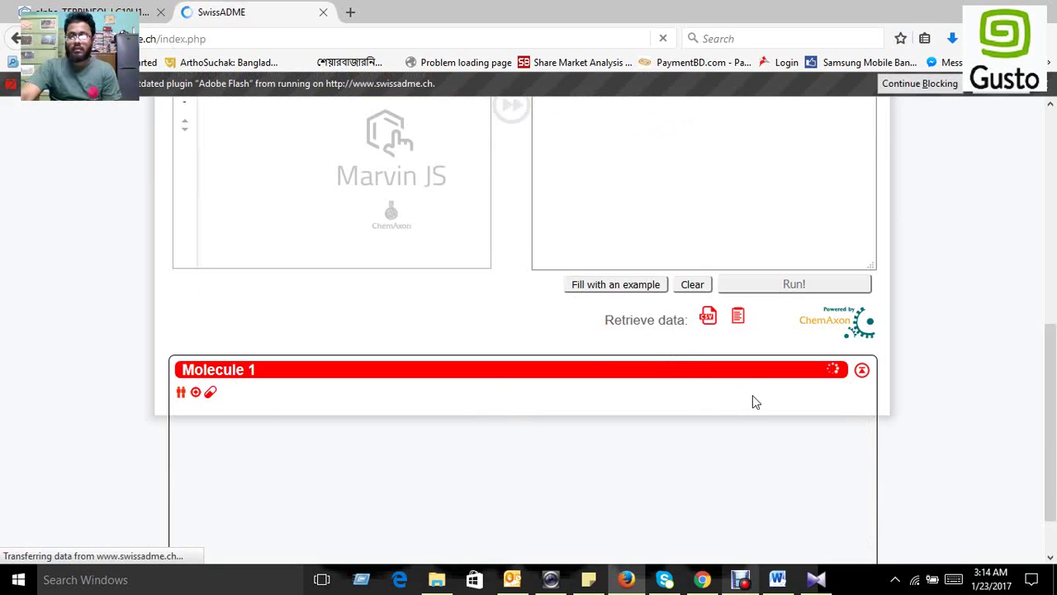
scroll(755, 405, "down", 2)
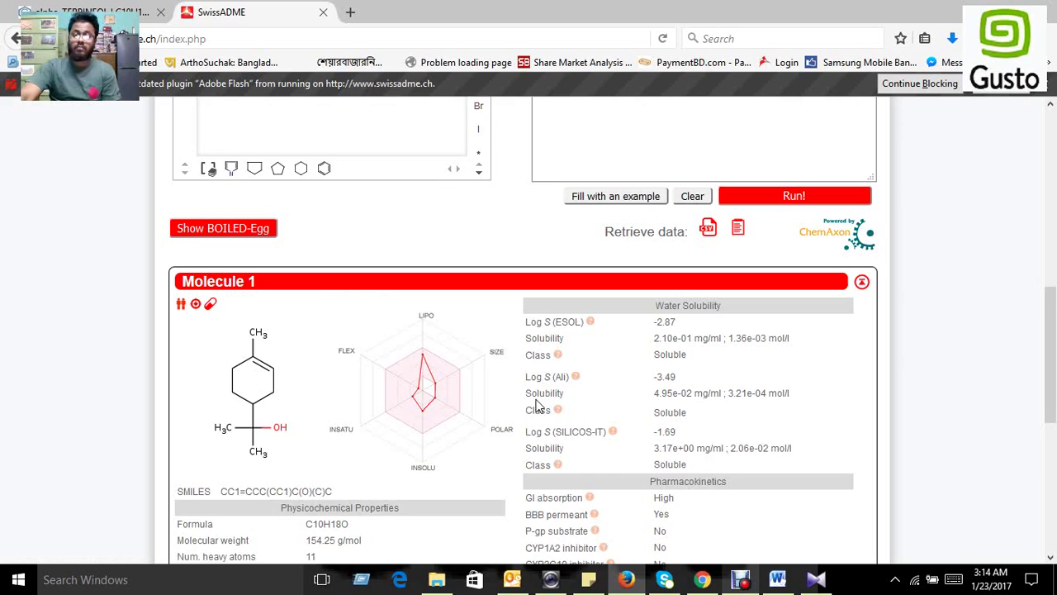
scroll(564, 377, "down", 3)
scroll(538, 350, "down", 2)
scroll(523, 323, "down", 1)
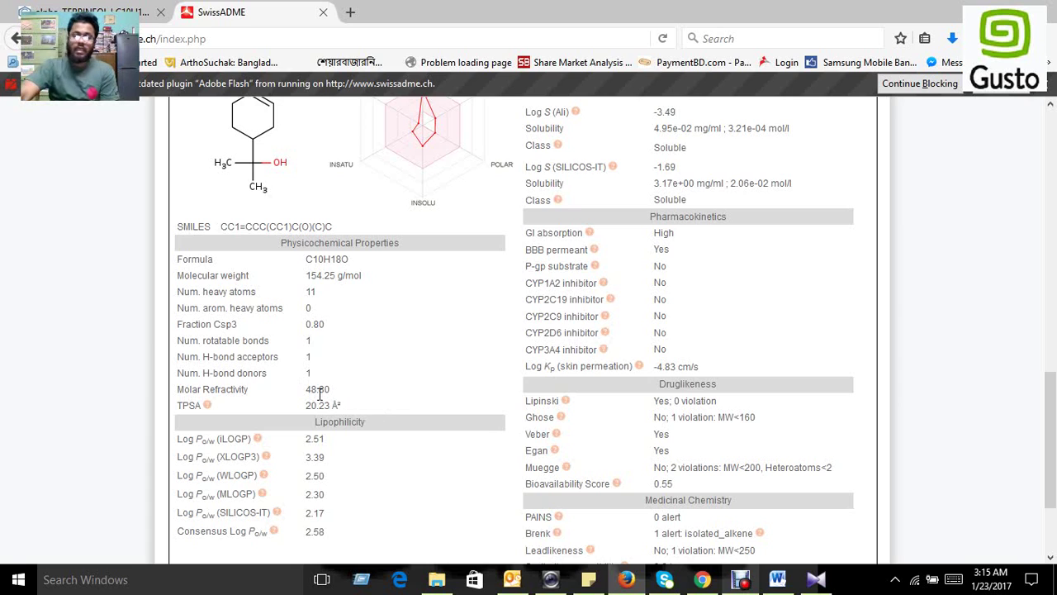
left_click_drag(307, 391, 327, 391)
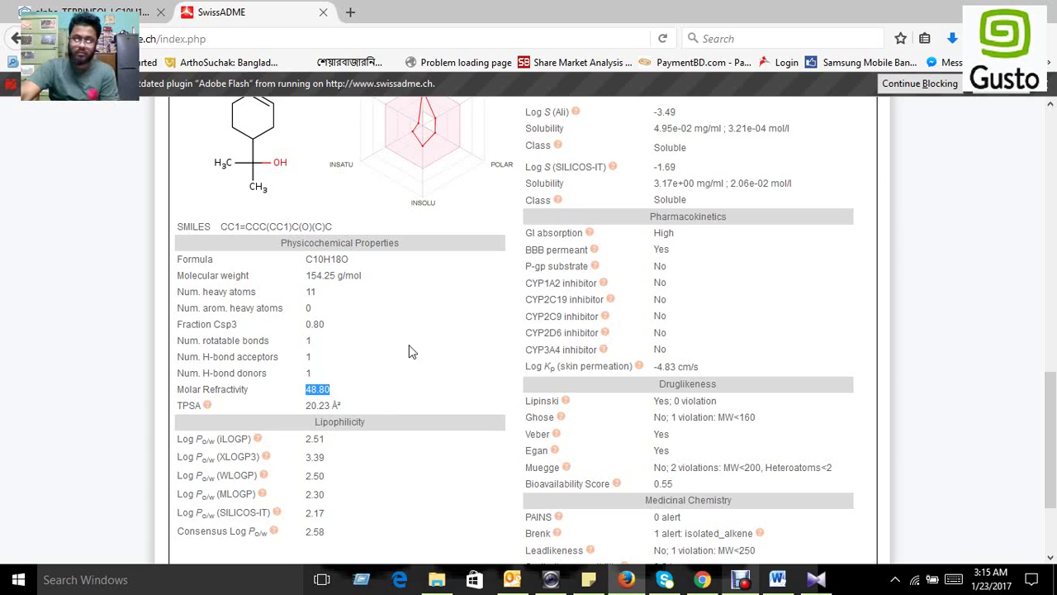
scroll(408, 352, "down", 2)
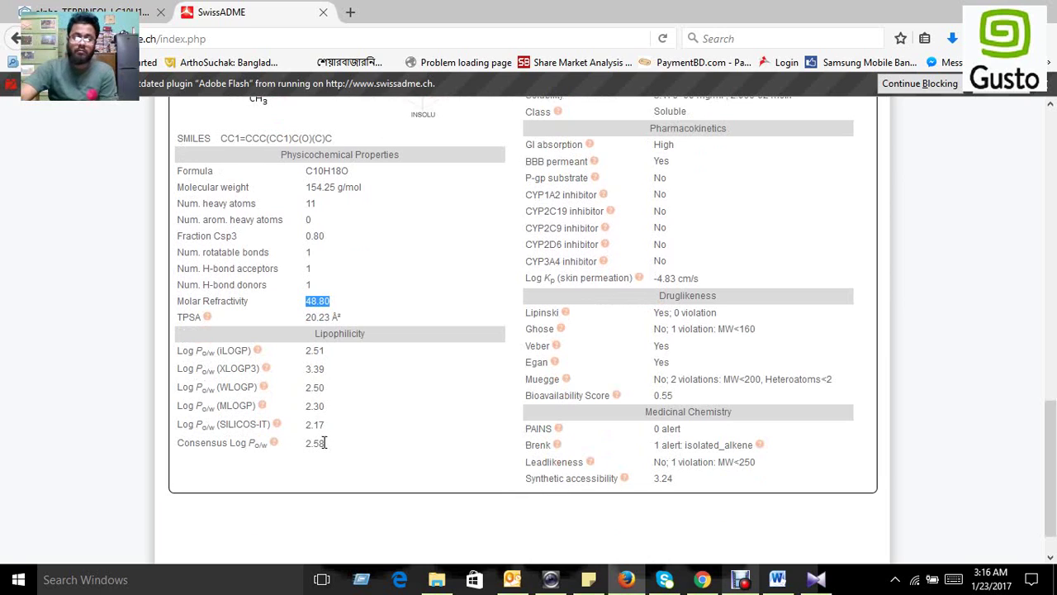
left_click(324, 442)
mouse_move(324, 442)
left_mouse_down()
mouse_move(266, 386)
mouse_move(334, 358)
left_mouse_up()
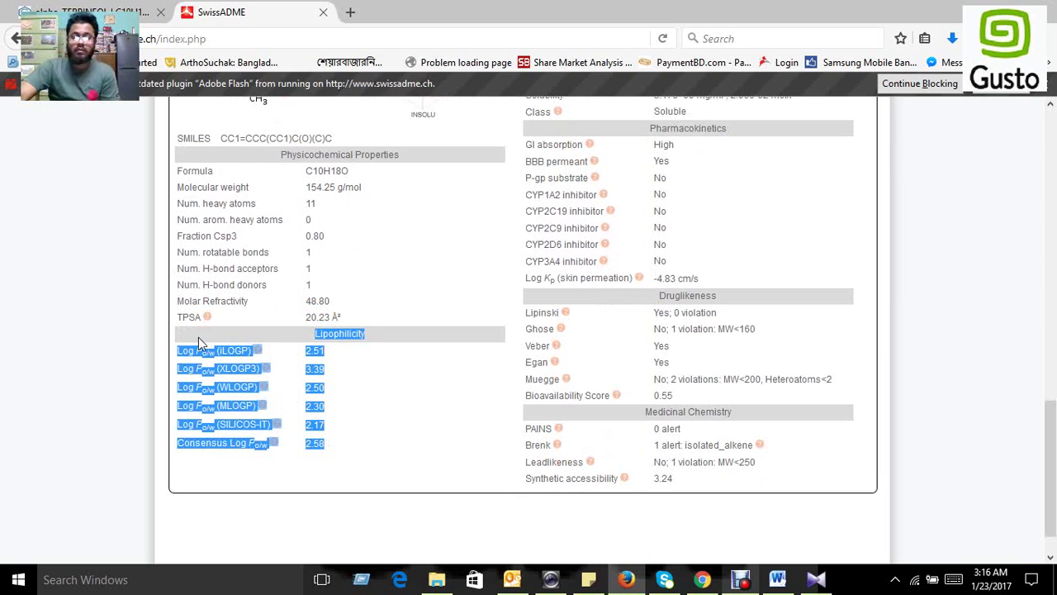
left_click(334, 359)
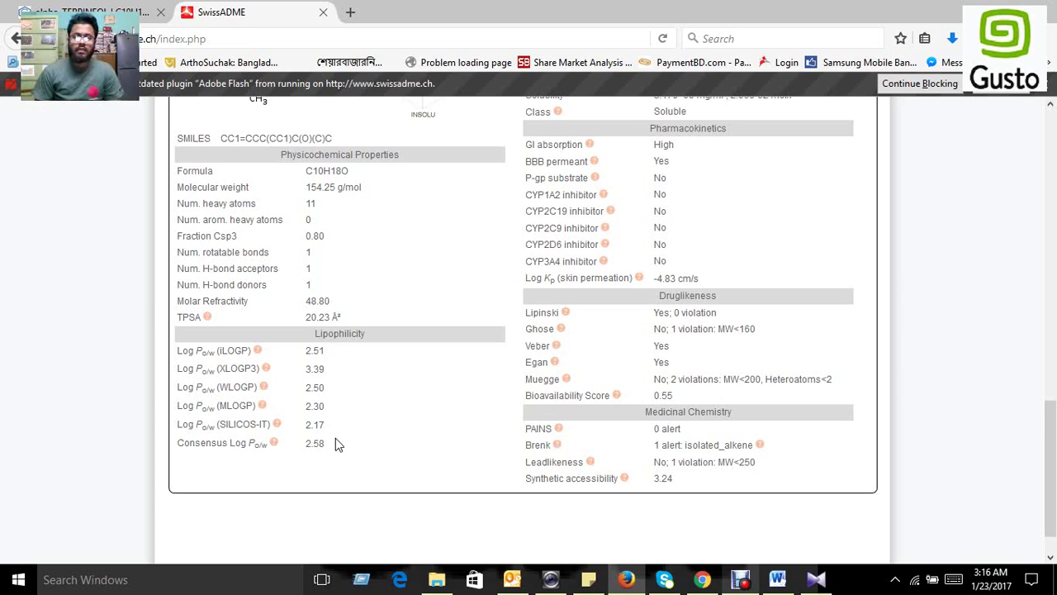
scroll(528, 520, "up", 2)
scroll(546, 500, "up", 2)
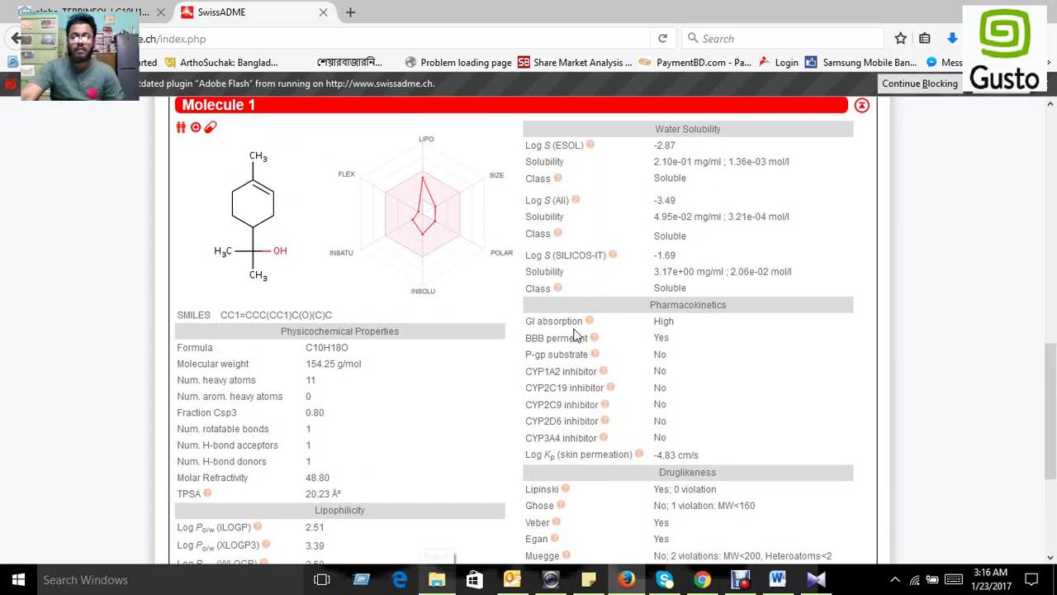
scroll(685, 304, "up", 2)
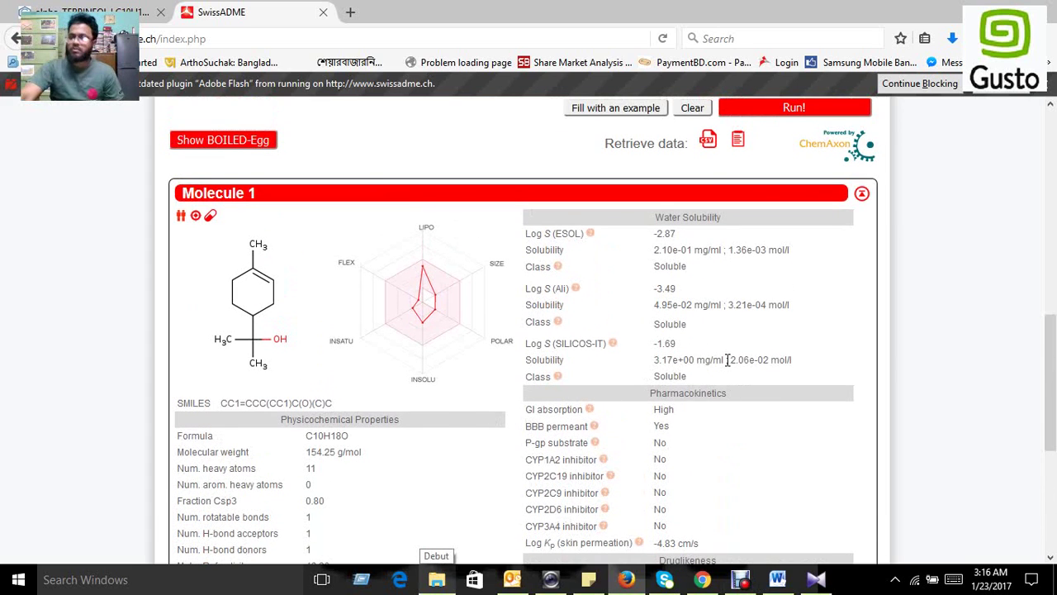